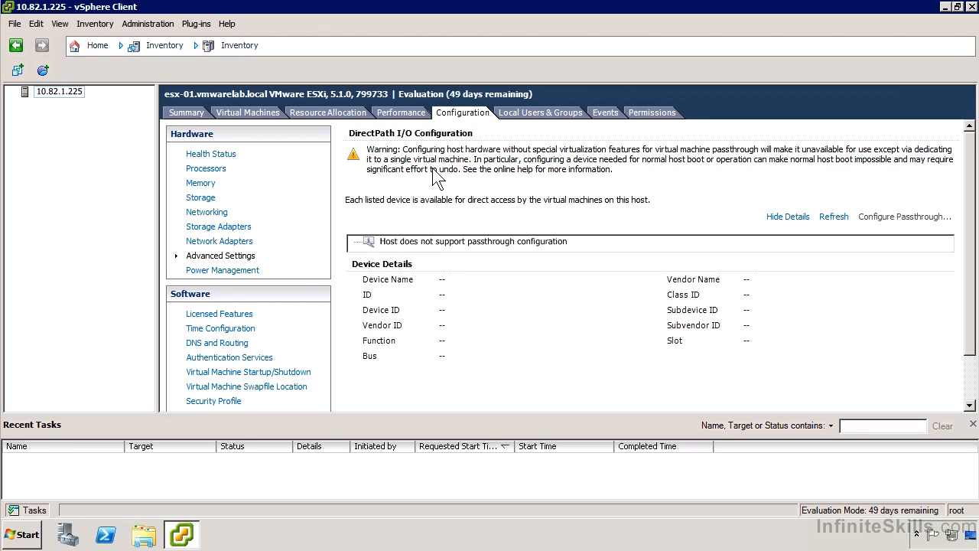
# Review the host's power management settings and its licensed features, including the license assignment options, without assigning a key
pyautogui.click(258, 276)
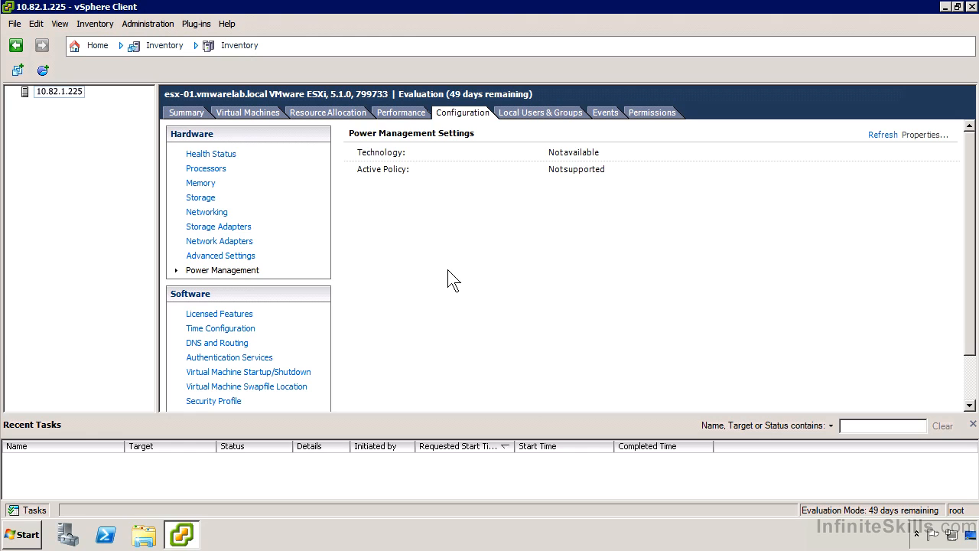
pyautogui.scroll(-2, 455, 293)
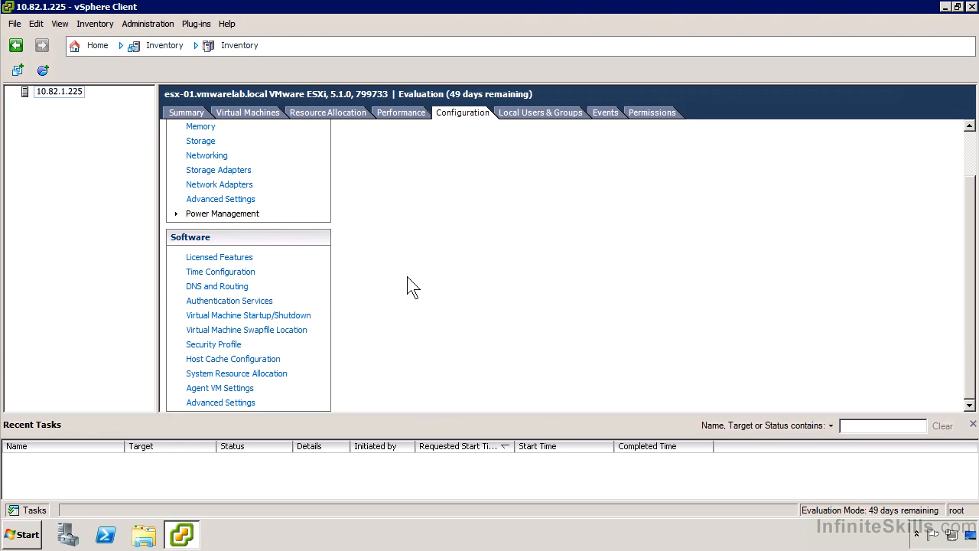
pyautogui.click(227, 257)
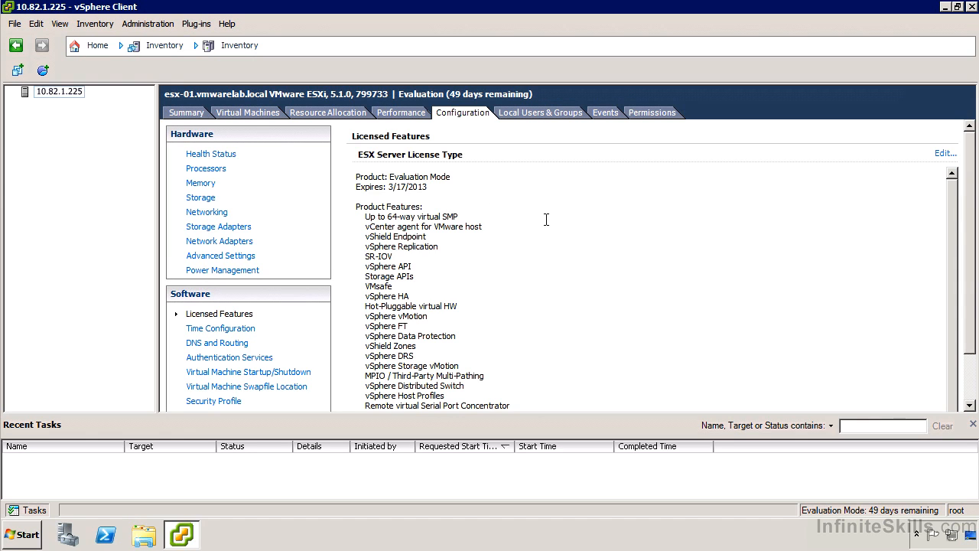
pyautogui.moveTo(965, 296); pyautogui.dragTo(956, 222)
pyautogui.click(955, 378)
pyautogui.click(970, 182)
pyautogui.click(944, 154)
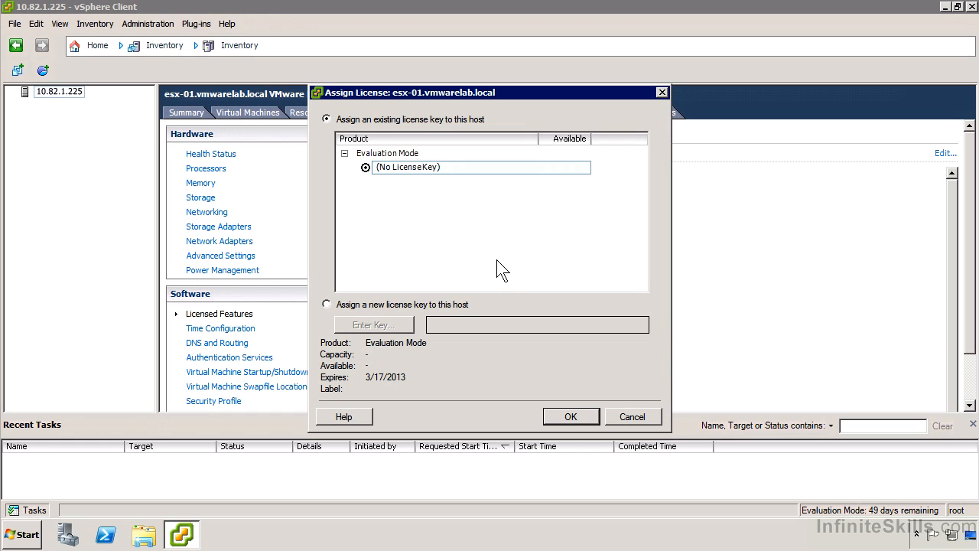
pyautogui.click(639, 415)
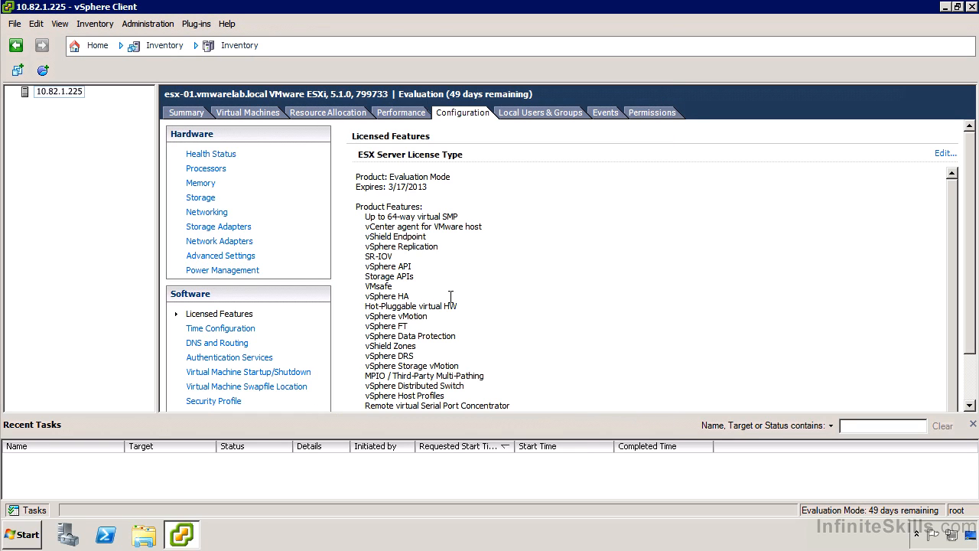
# Review the host's time configuration and its DNS and routing settings, including the default gateway, without changing anything
pyautogui.click(213, 330)
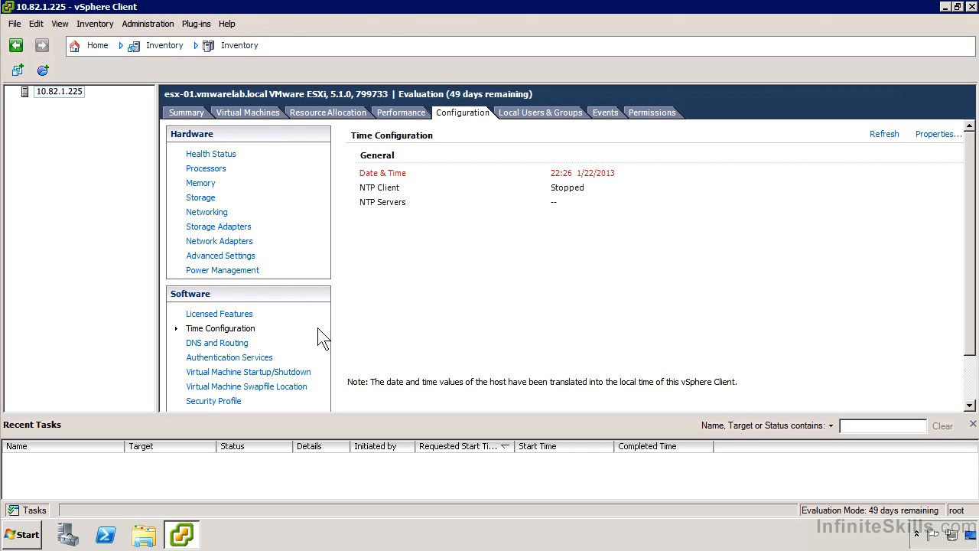
pyautogui.click(242, 343)
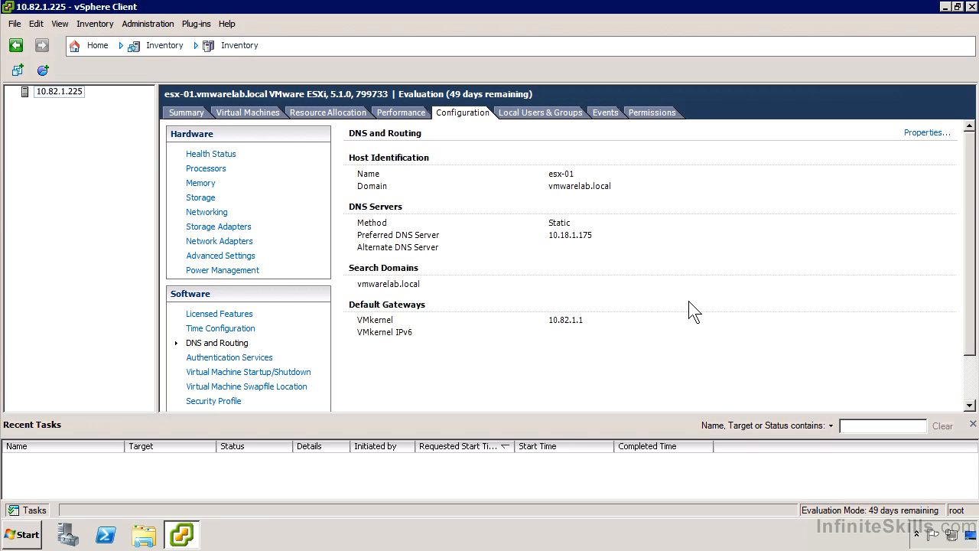
pyautogui.click(916, 135)
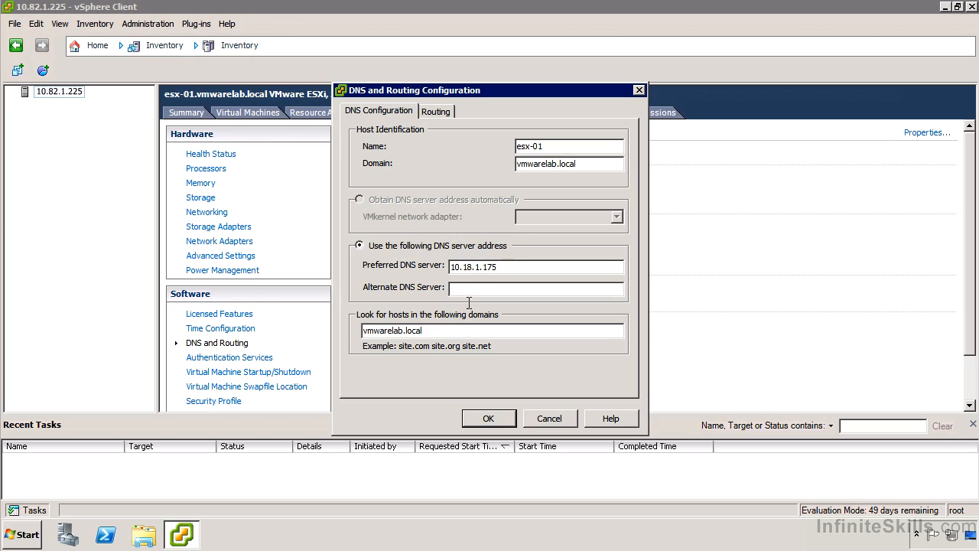
pyautogui.click(427, 112)
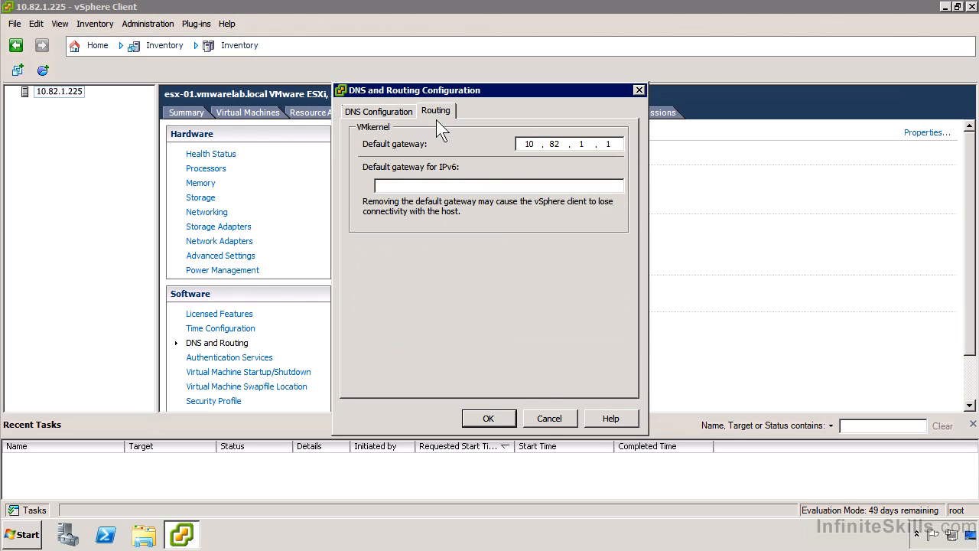
pyautogui.click(543, 418)
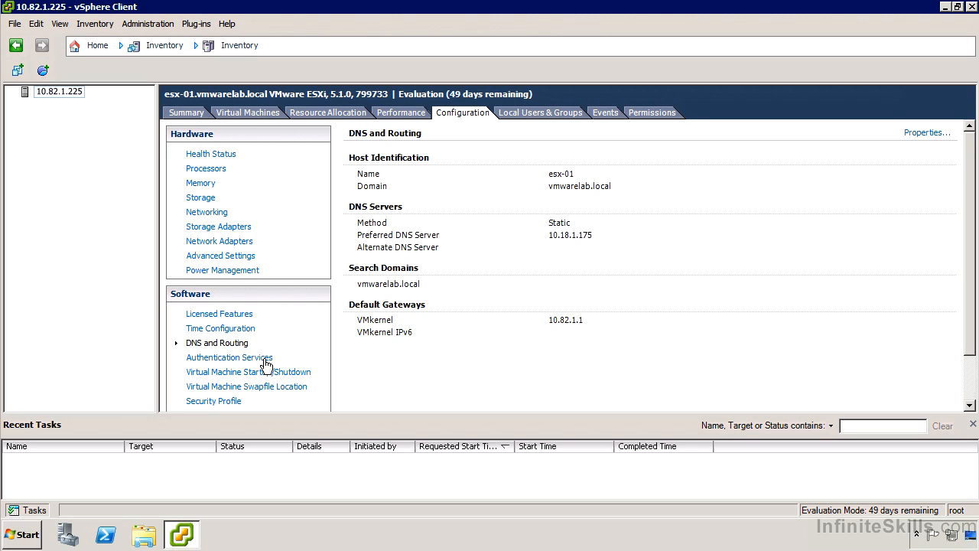
# Examine the Authentication Services properties, including the available directory service types, and discard any change
pyautogui.click(266, 362)
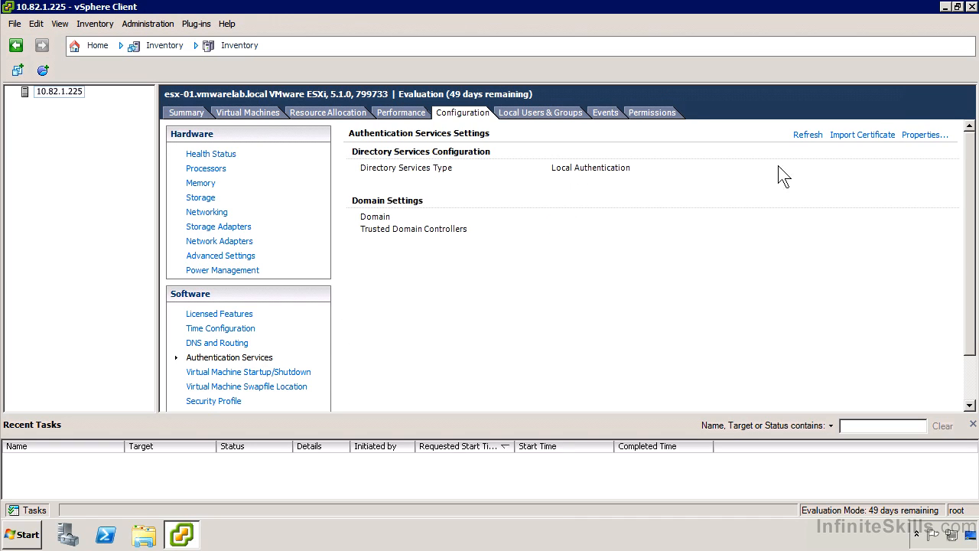
pyautogui.click(910, 139)
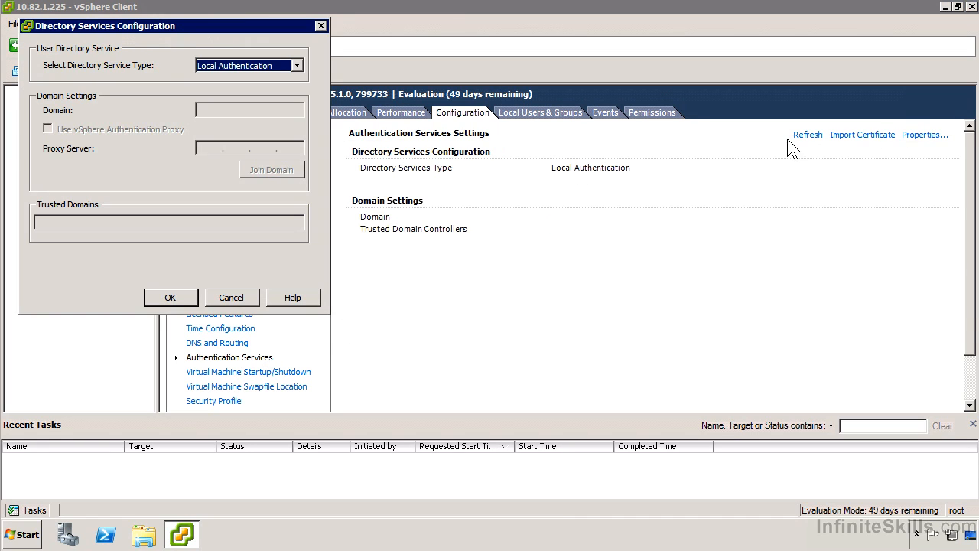
pyautogui.click(214, 66)
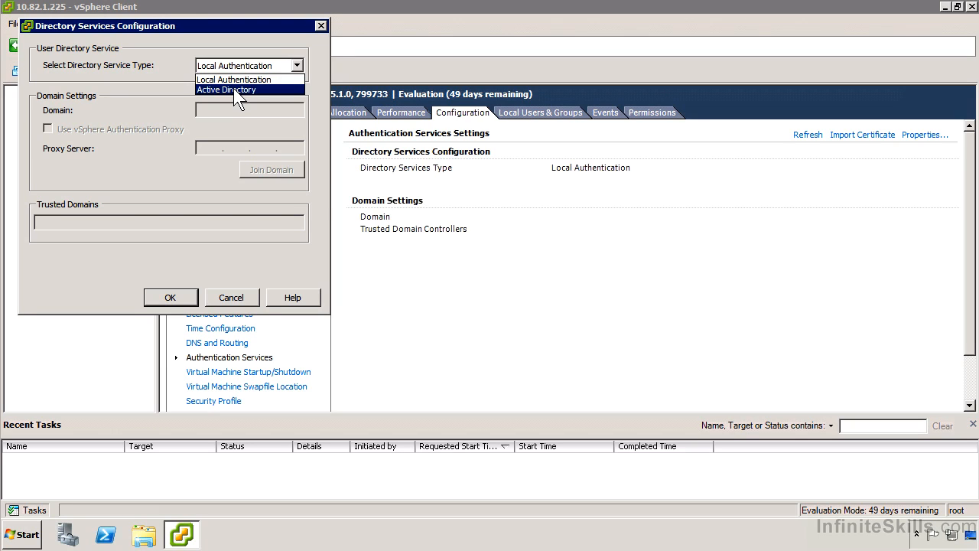
pyautogui.click(107, 129)
pyautogui.click(218, 299)
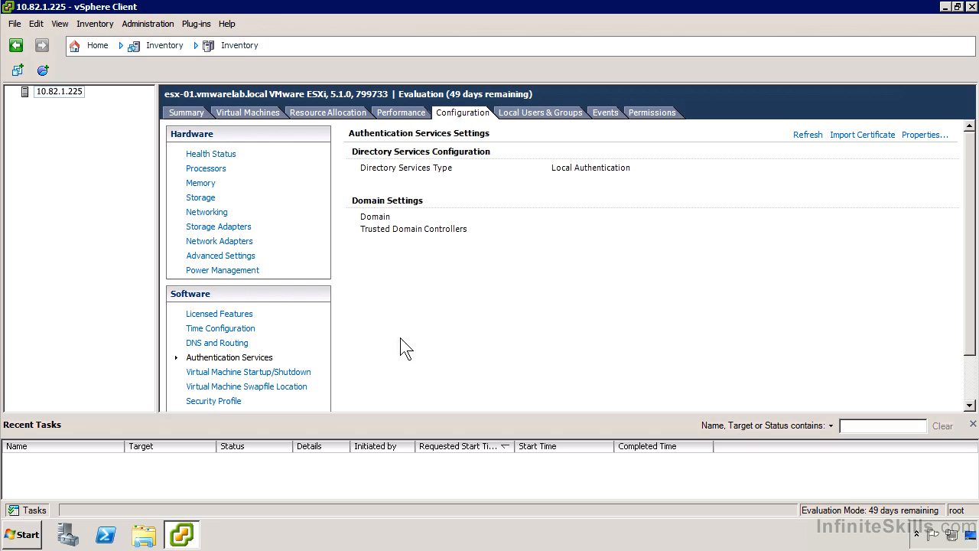
# Review the virtual machine startup/shutdown properties and the swapfile location options without changing either one
pyautogui.click(273, 375)
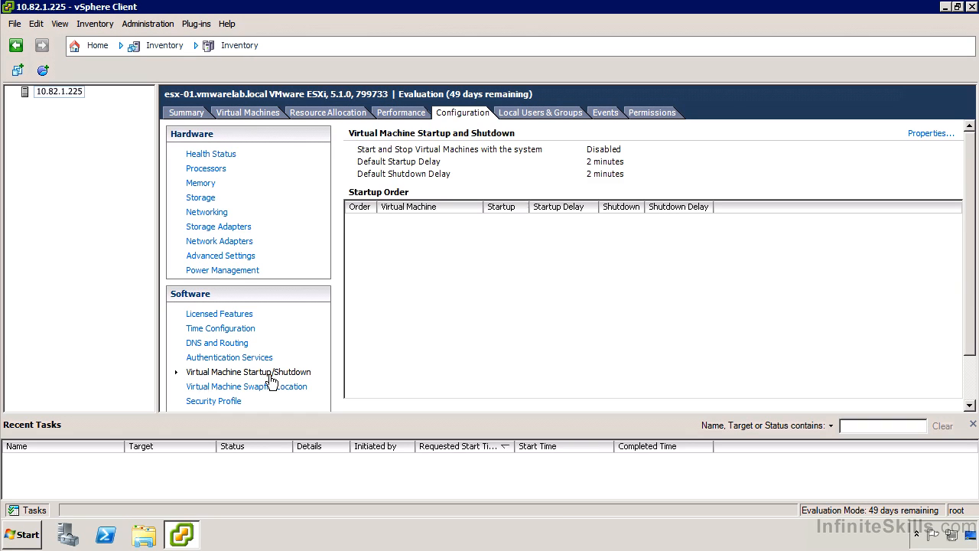
pyautogui.click(918, 135)
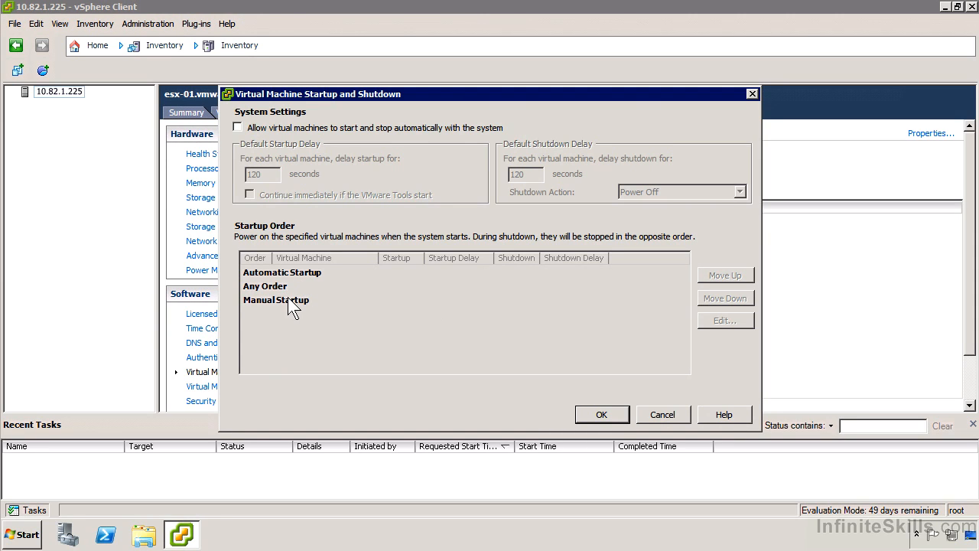
pyautogui.click(662, 414)
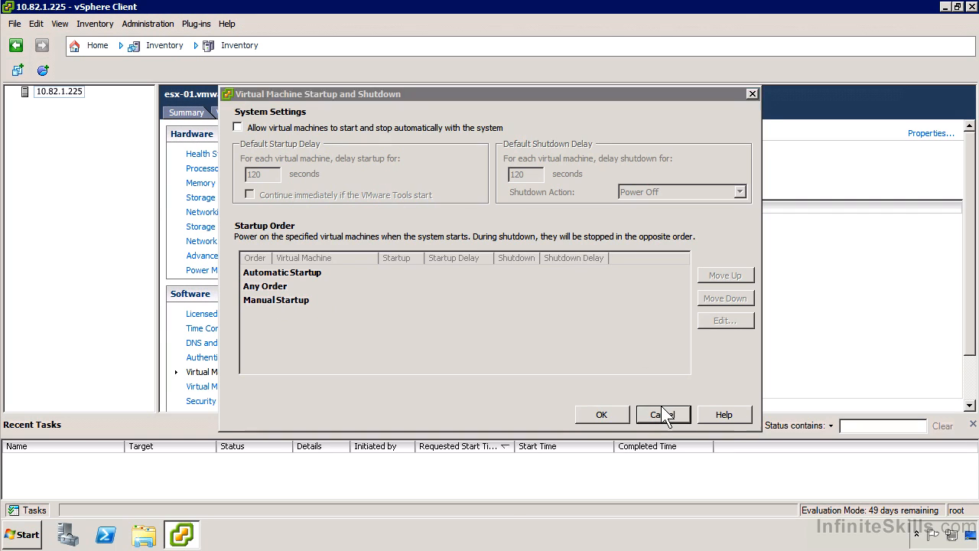
pyautogui.click(248, 387)
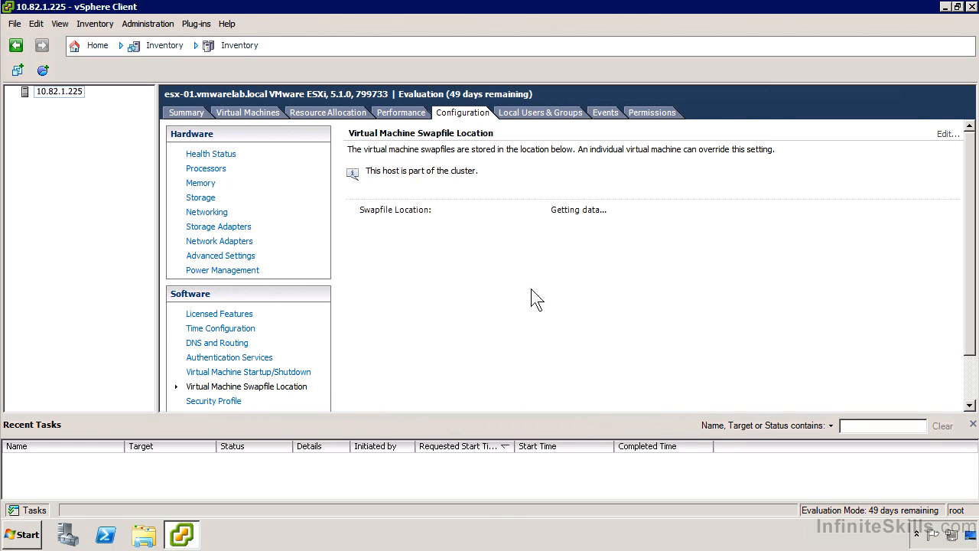
pyautogui.click(948, 134)
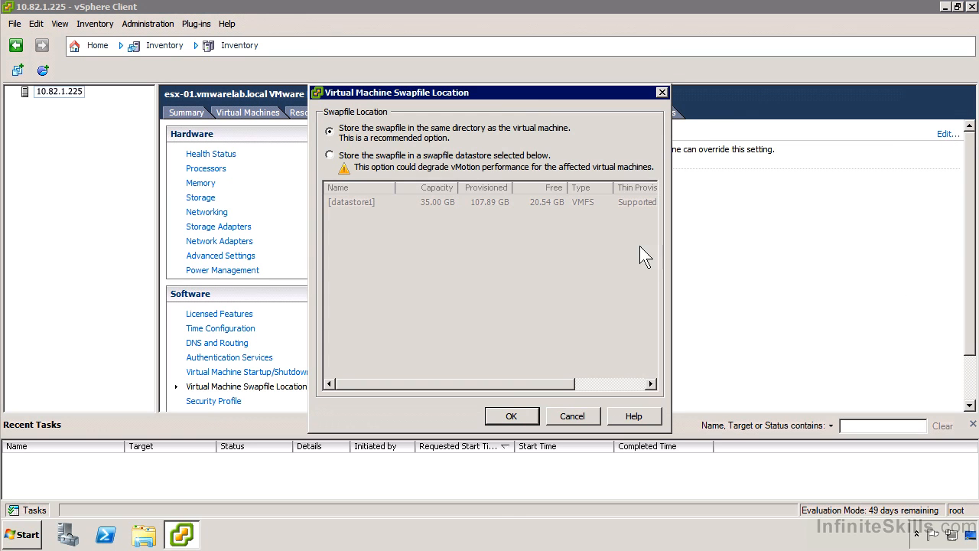
pyautogui.click(578, 417)
# Examine the Security Profile's services and firewall connections, and view the Host Cache Configuration
pyautogui.scroll(-2, 283, 334)
pyautogui.click(235, 346)
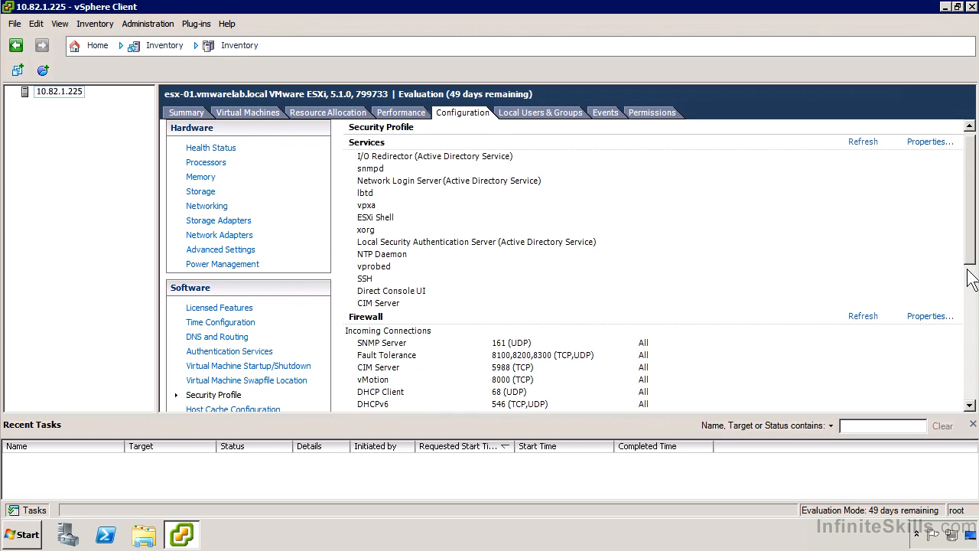
pyautogui.click(967, 298)
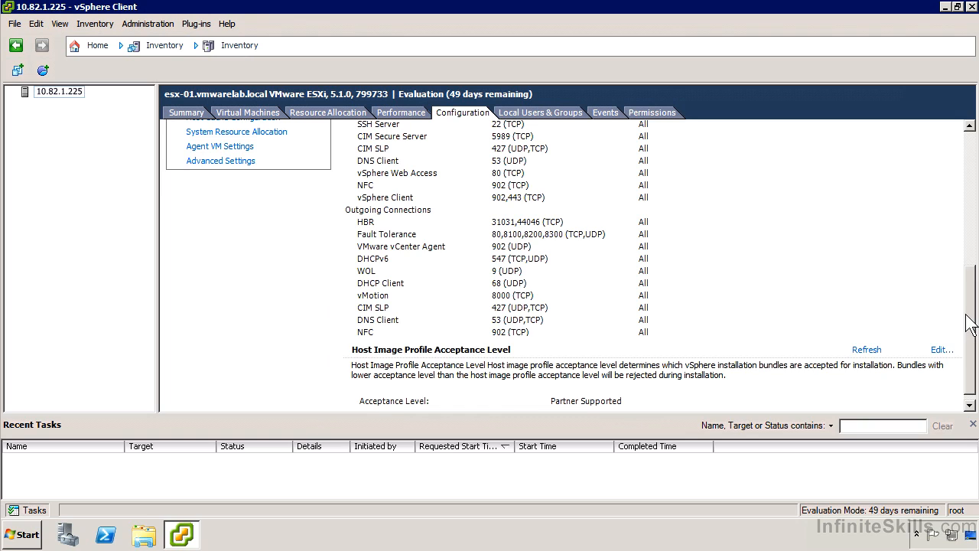
pyautogui.moveTo(966, 314); pyautogui.dragTo(968, 302)
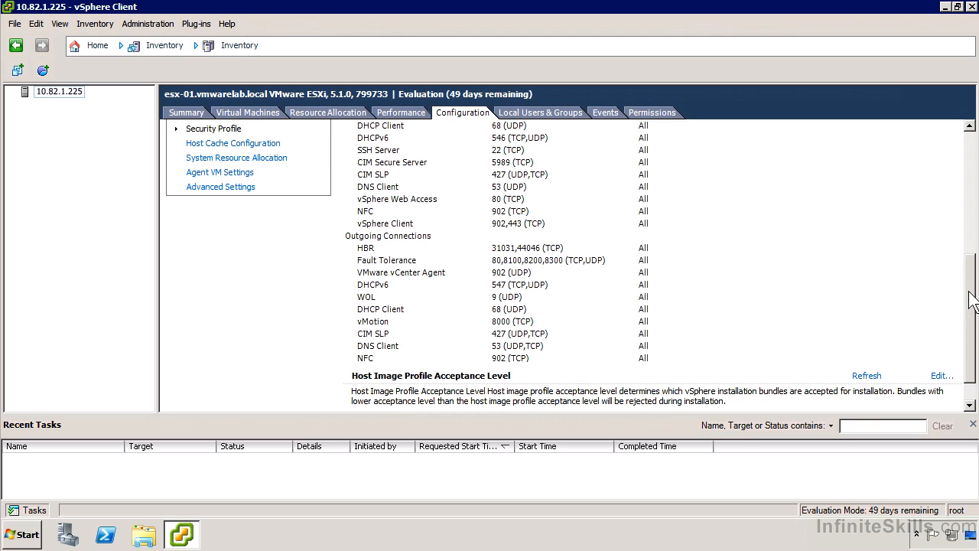
pyautogui.click(209, 146)
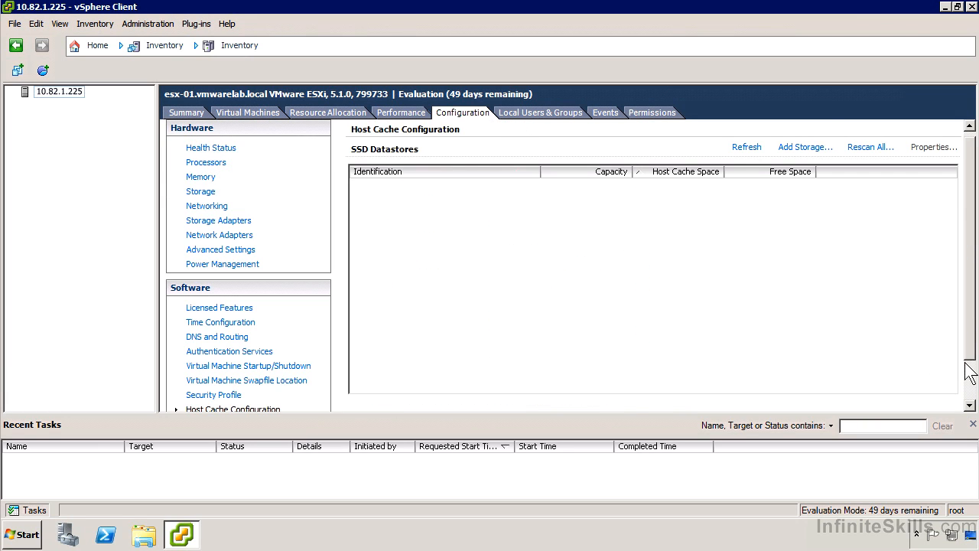
# View the host's System Resource Allocation and its Agent VM Settings
pyautogui.click(973, 387)
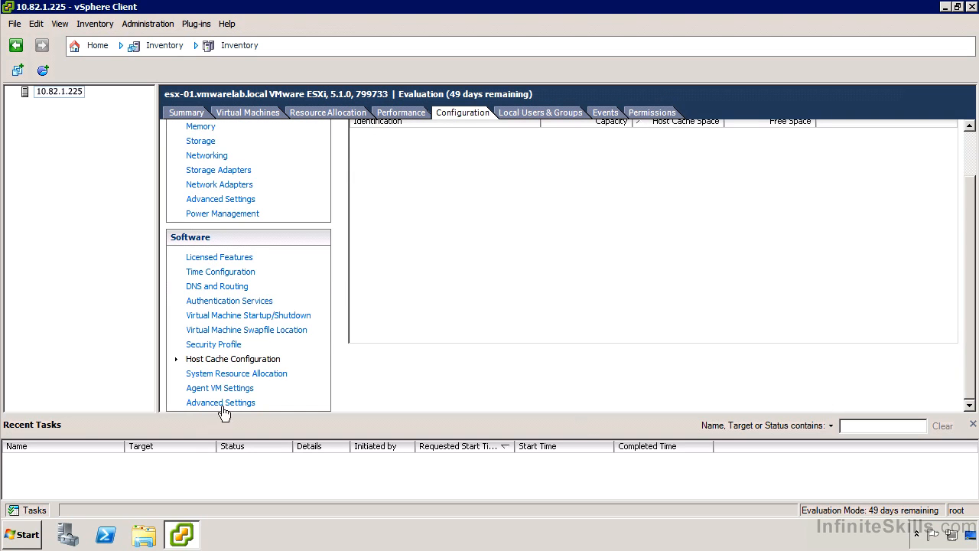
pyautogui.click(237, 373)
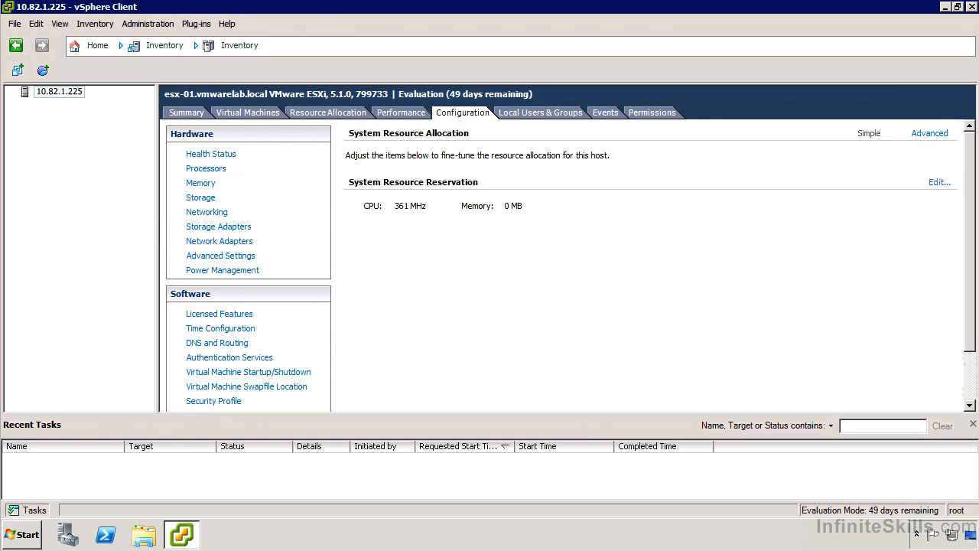
pyautogui.click(972, 374)
pyautogui.click(218, 383)
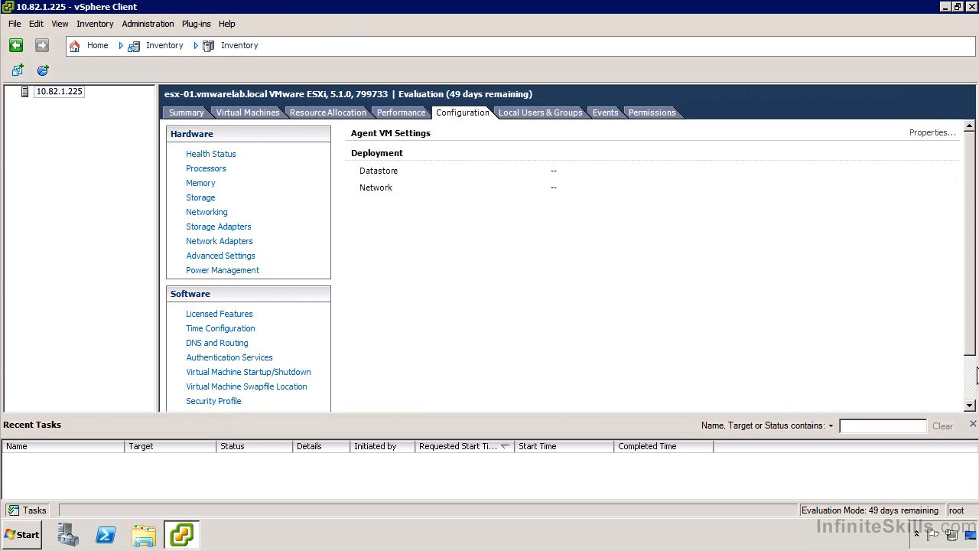
# Inspect the software Advanced Settings categories, starting at Annotations, and close them without changes
pyautogui.click(972, 380)
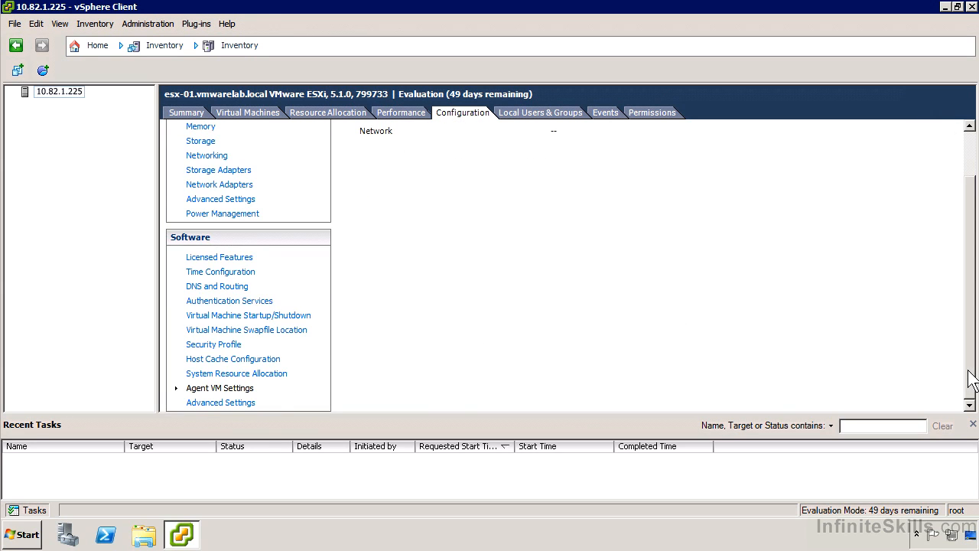
pyautogui.click(234, 401)
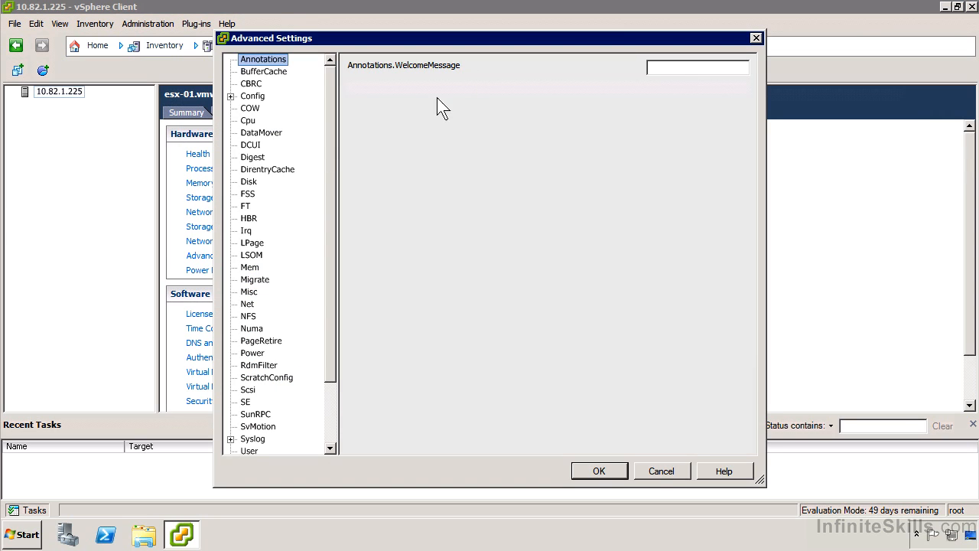
pyautogui.click(661, 471)
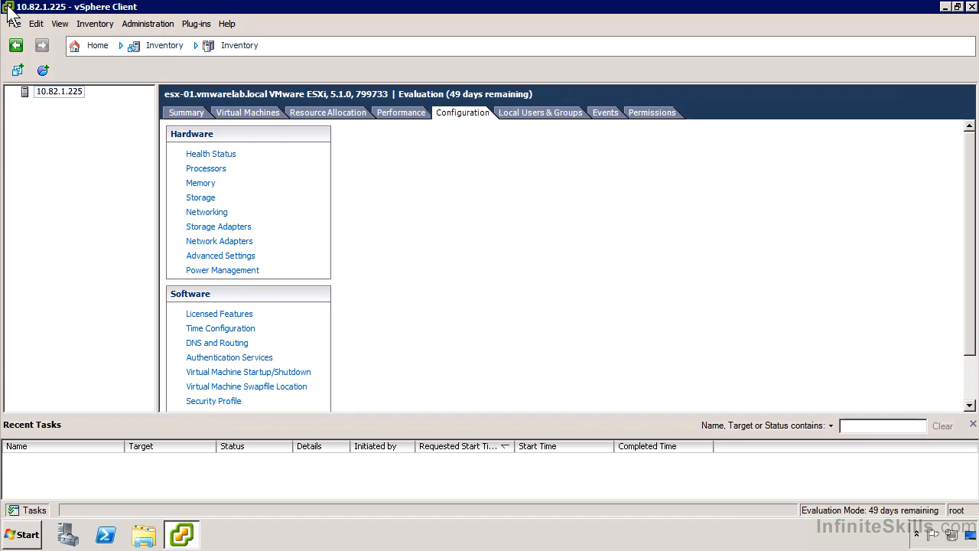
# Look through the host's local users, logged events and assigned permissions
pyautogui.click(563, 115)
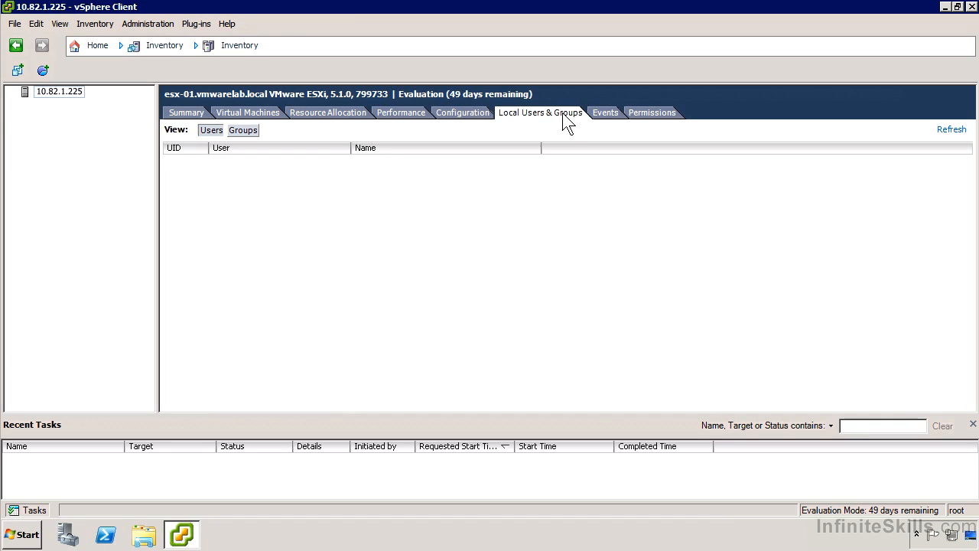
pyautogui.click(607, 115)
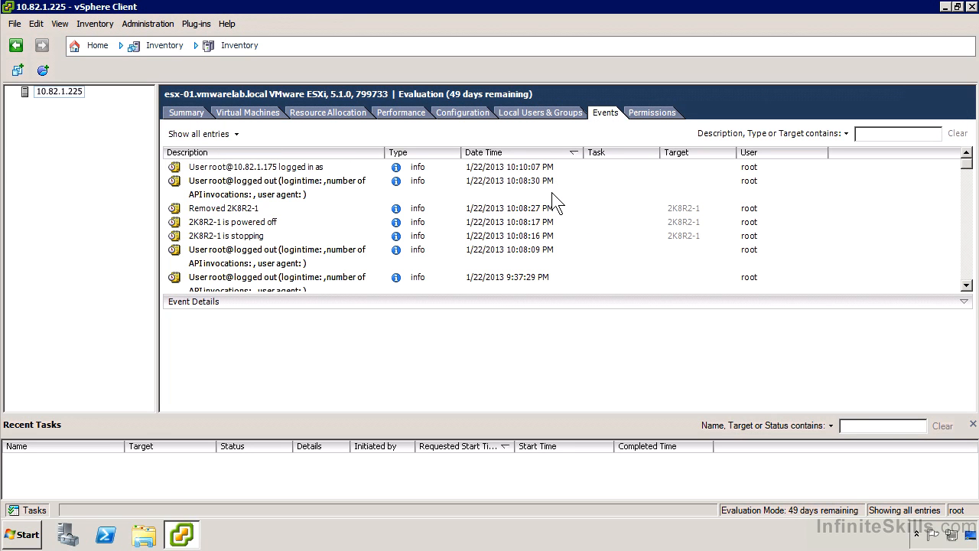
pyautogui.click(645, 115)
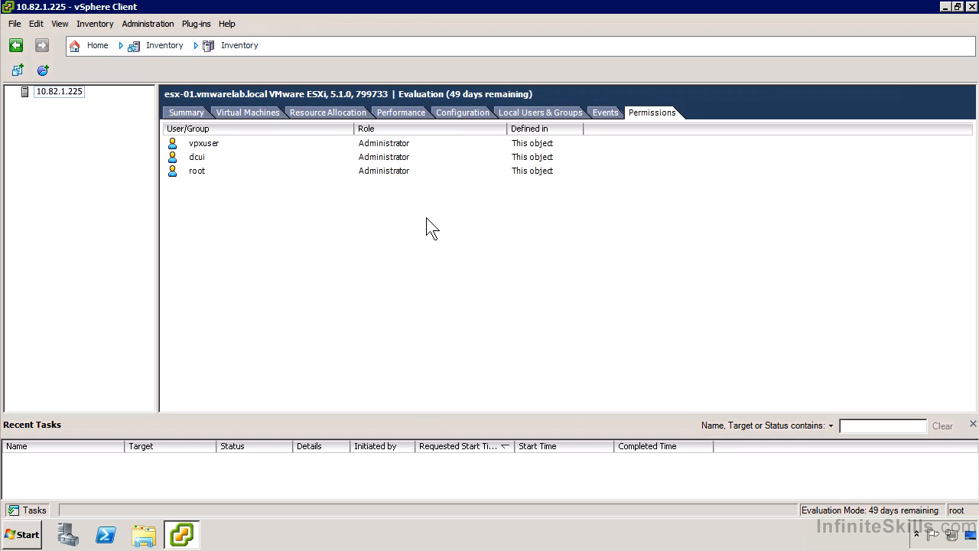
# Browse the contents of datastore1 from the host's storage configuration
pyautogui.click(466, 111)
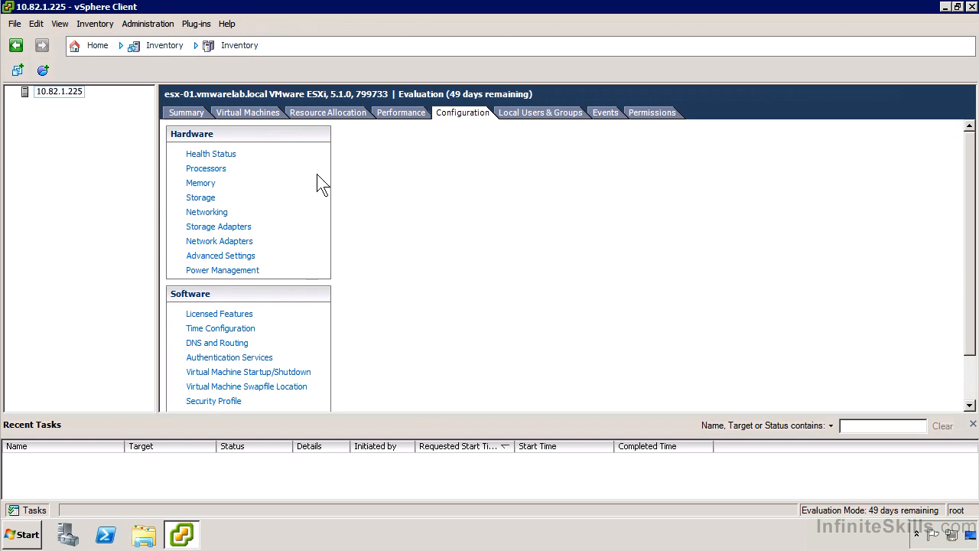
pyautogui.click(201, 197)
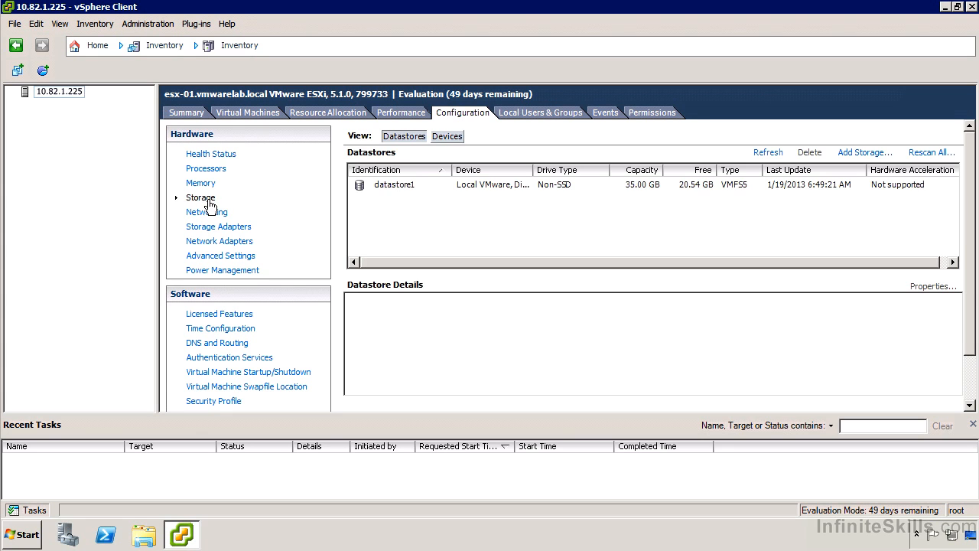
pyautogui.click(405, 185)
pyautogui.rightClick(408, 190)
pyautogui.click(443, 195)
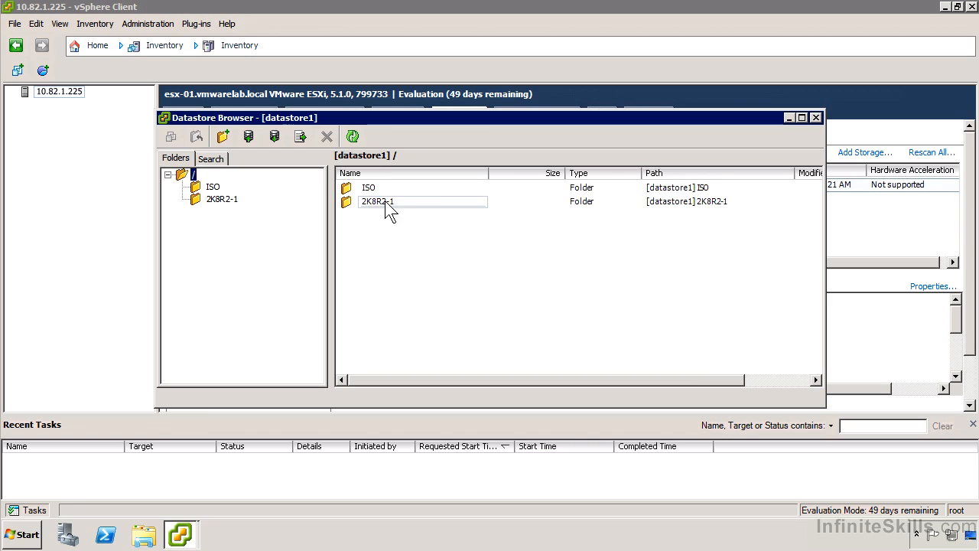
# View the contents of the ISO and 2K8R2-1 folders on datastore1
pyautogui.click(214, 188)
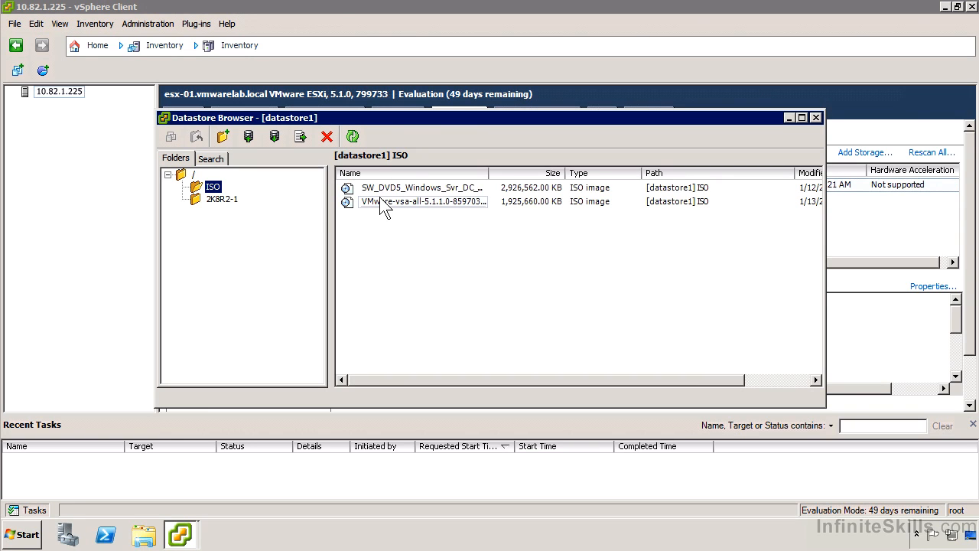
pyautogui.click(218, 202)
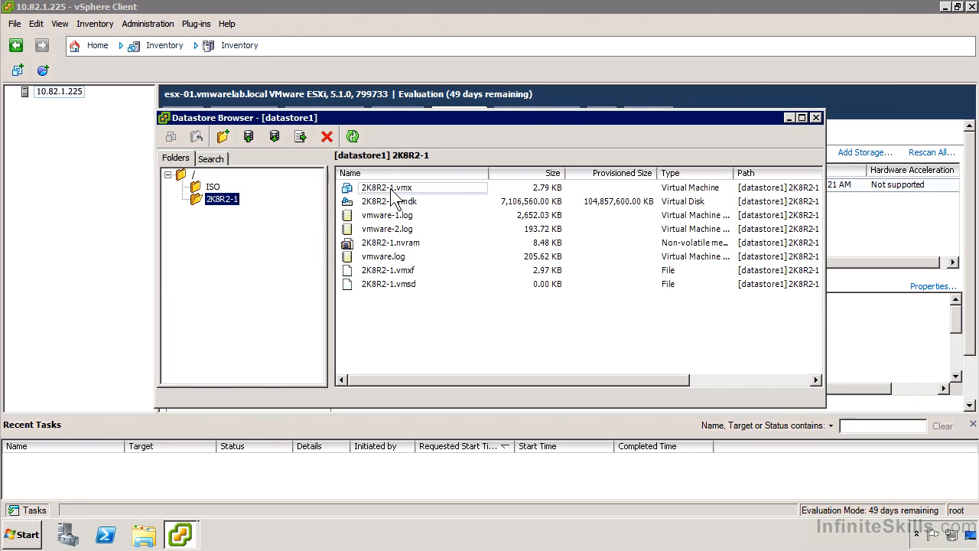
# Add the virtual machine file 2K8R2-1.vmx to the inventory as 2K8R2-1 on host 10.82.1.225, and close the datastore browser
pyautogui.click(390, 189)
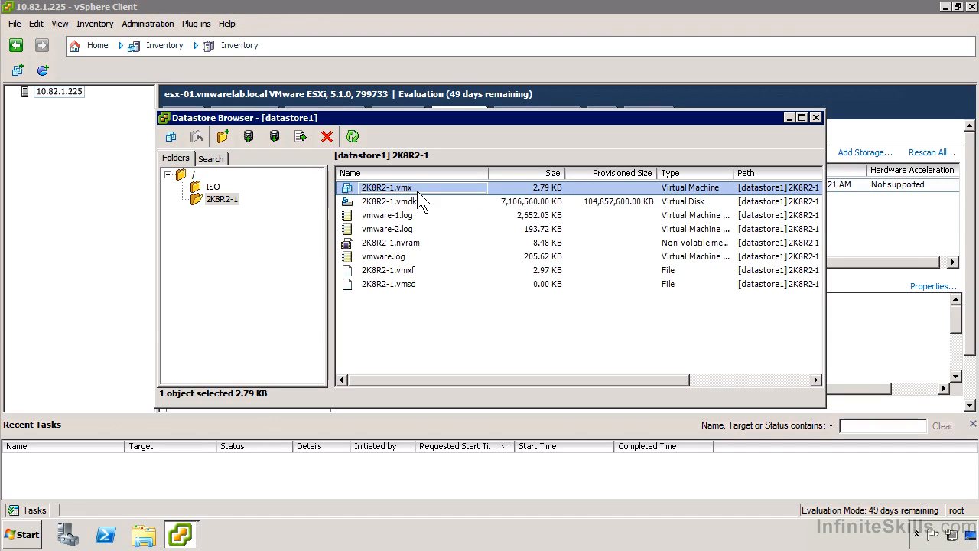
pyautogui.rightClick(415, 189)
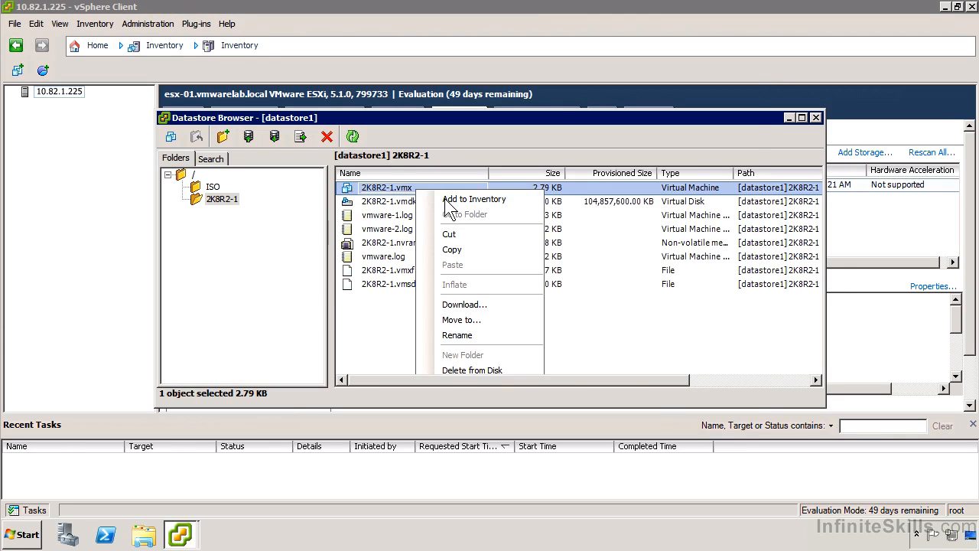
pyautogui.click(447, 200)
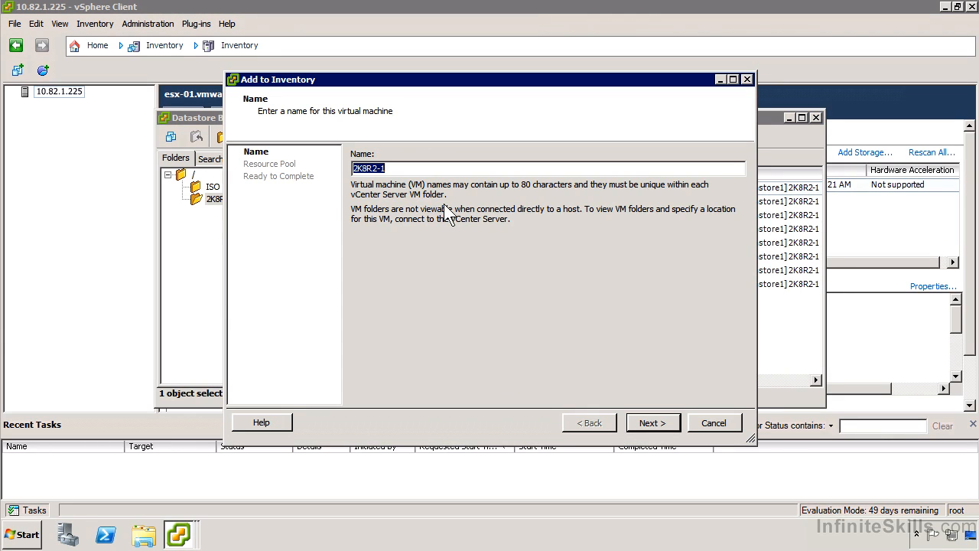
pyautogui.click(653, 423)
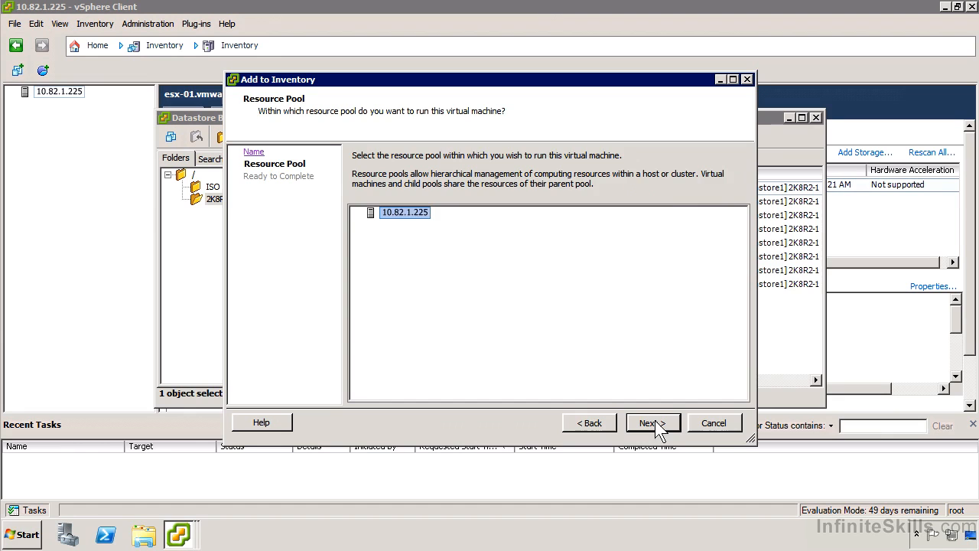
pyautogui.click(655, 422)
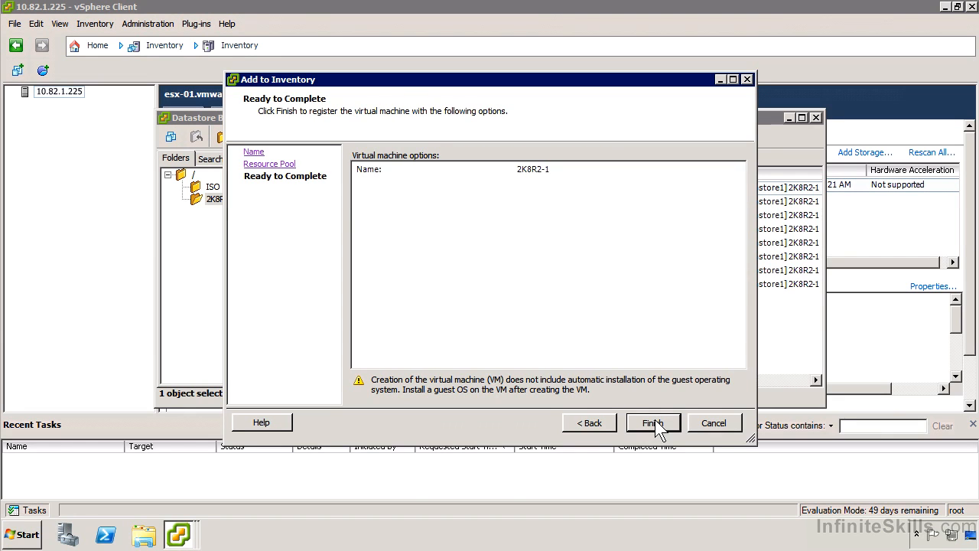
pyautogui.click(654, 423)
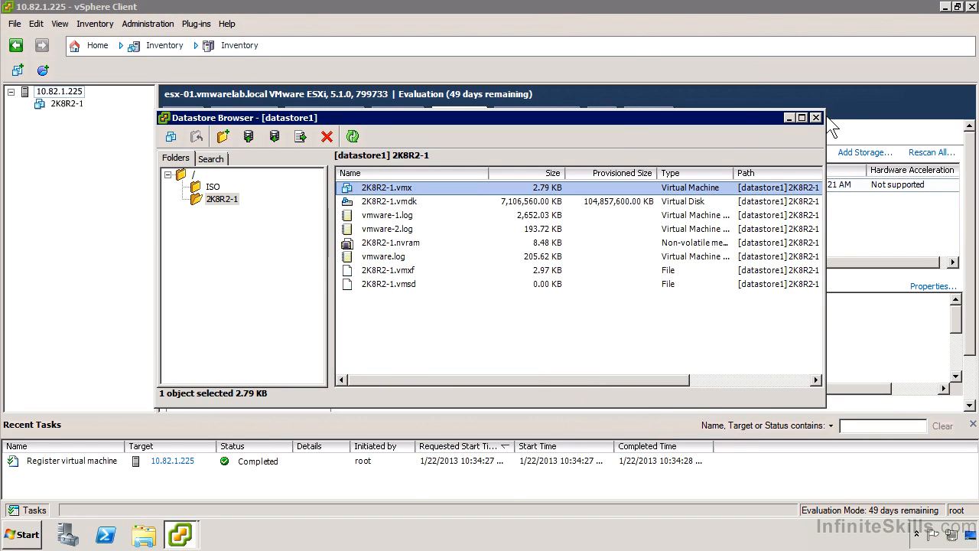
pyautogui.click(815, 117)
# Select the 2K8R2-1 virtual machine in the inventory and view its available power operations without running any
pyautogui.click(67, 105)
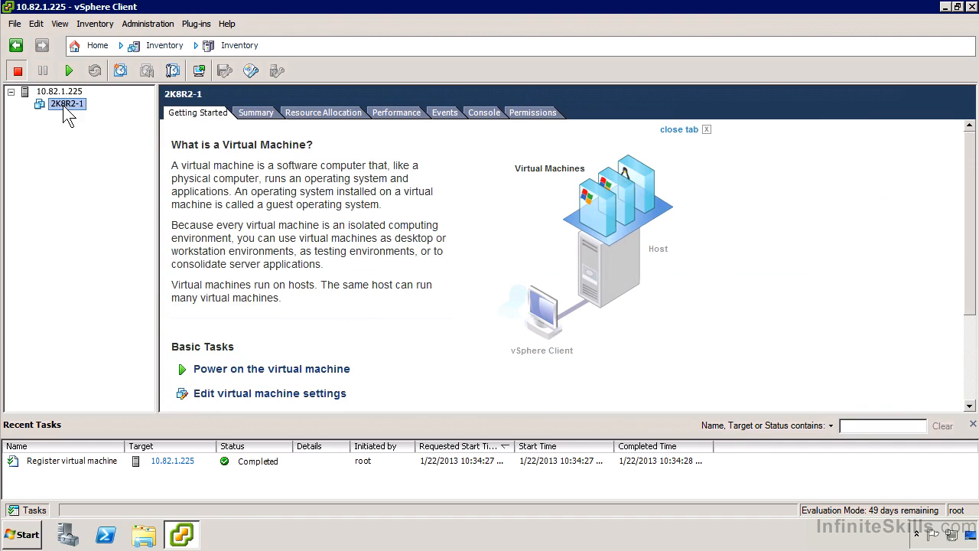
pyautogui.rightClick(63, 104)
pyautogui.moveTo(103, 121)
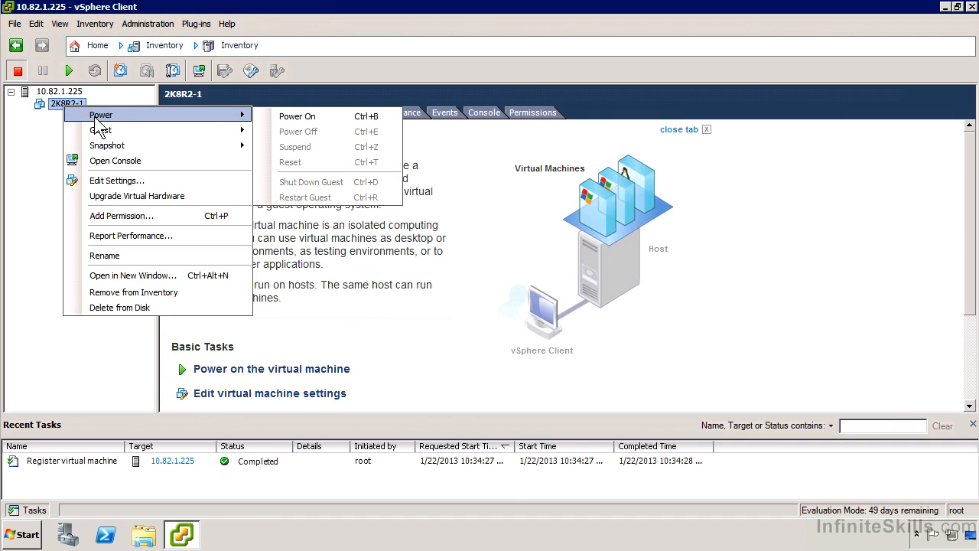
pyautogui.click(52, 143)
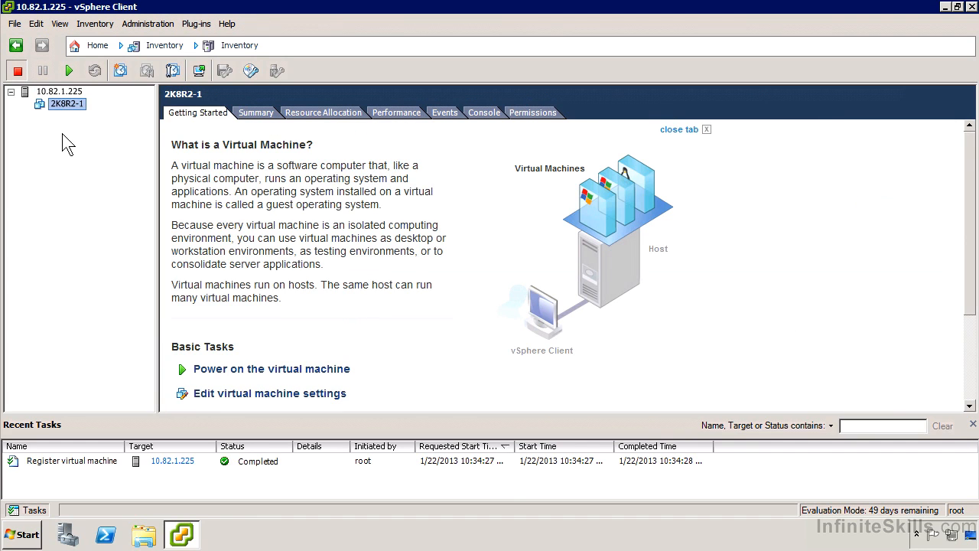